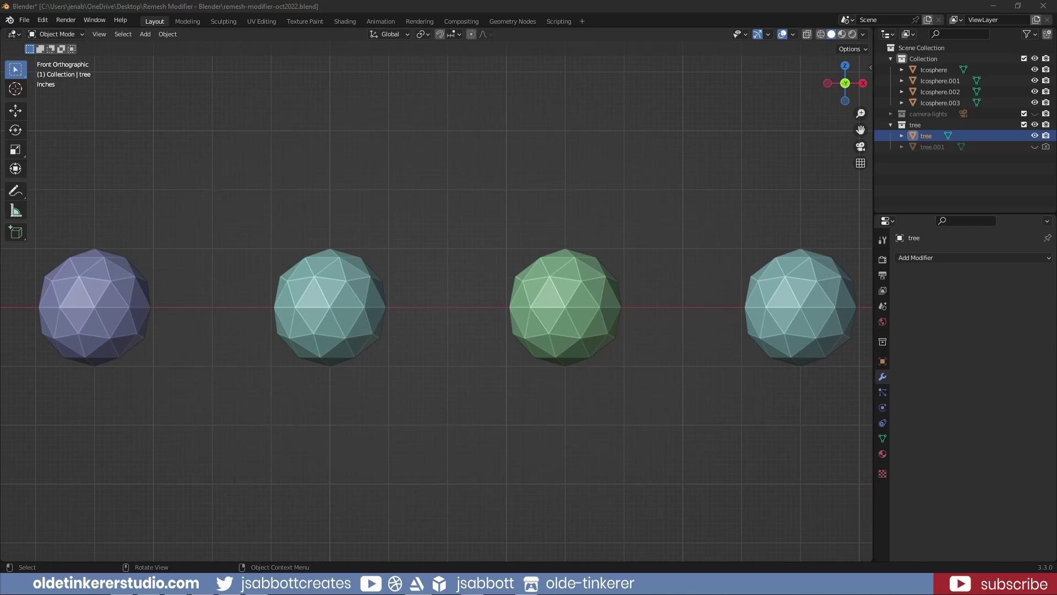
# Step: Select Icosphere.003, the leftmost purple sphere in the row of four
pyautogui.click(407, 2)
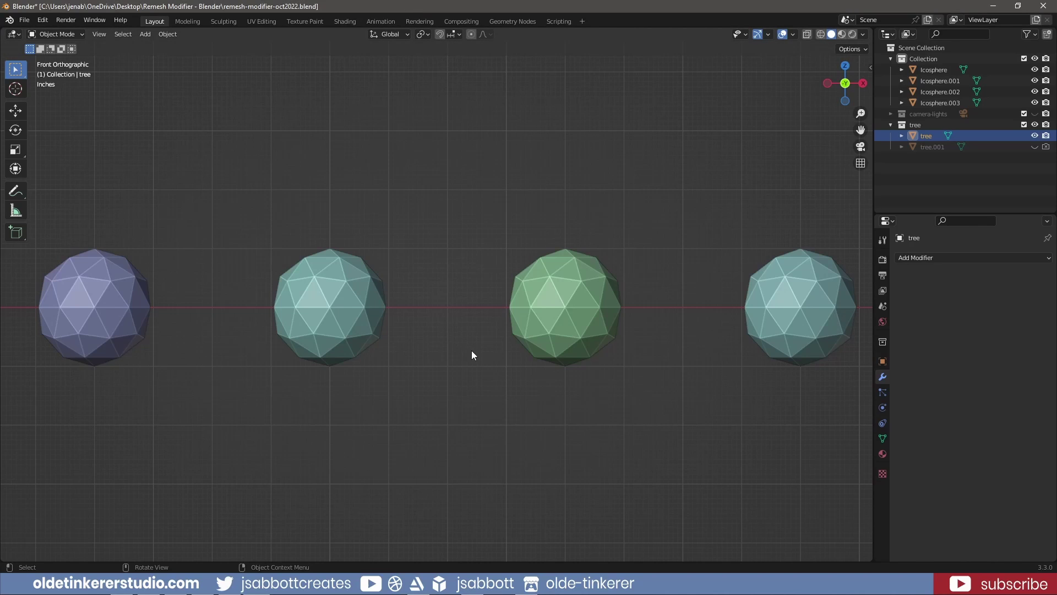
# Step: Add a Blocks-mode Remesh modifier to the purple Icosphere.003
pyautogui.click(95, 310)
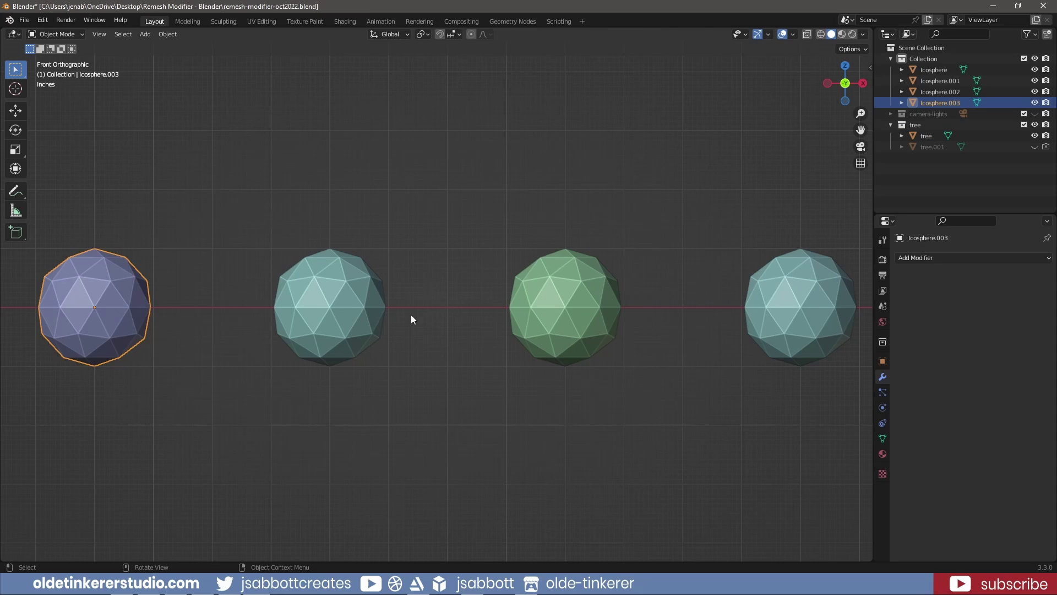
pyautogui.click(935, 258)
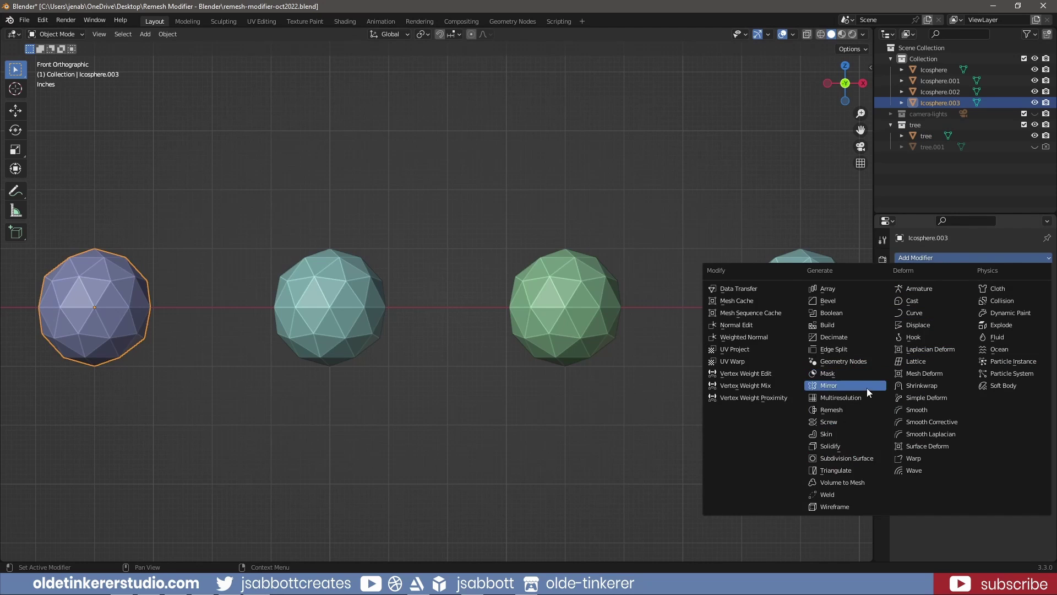
pyautogui.click(855, 410)
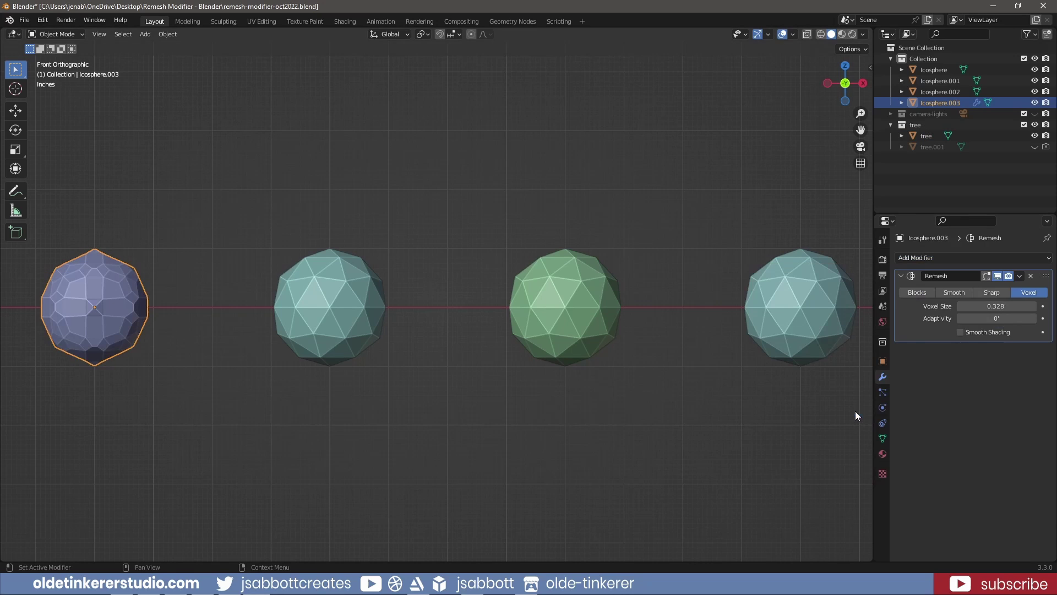
pyautogui.click(916, 293)
pyautogui.moveTo(491, 292); pyautogui.dragTo(408, 234, button='middle')
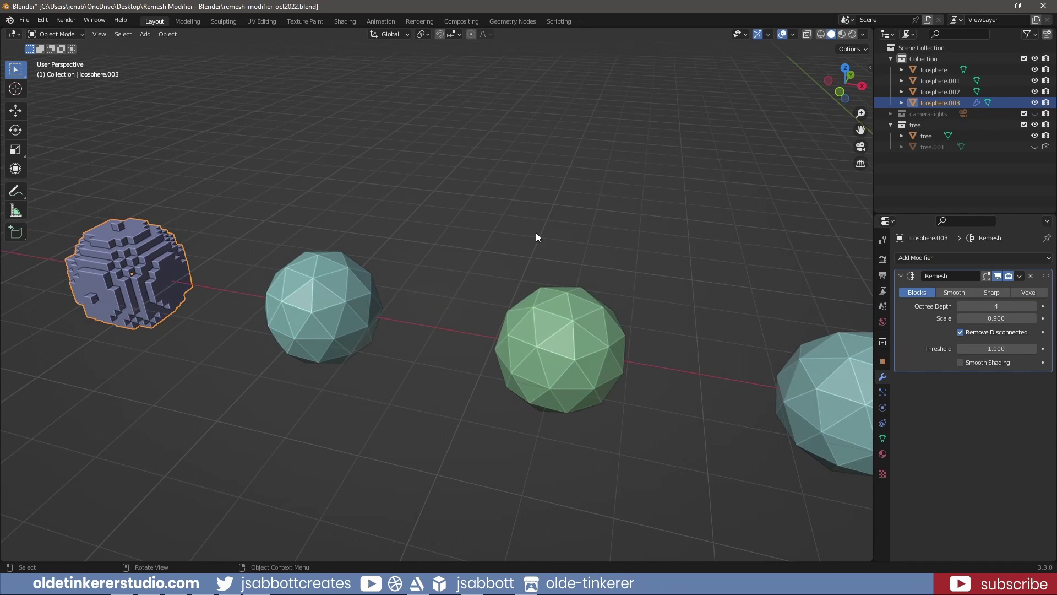
pyautogui.scroll(-2, 537, 234)
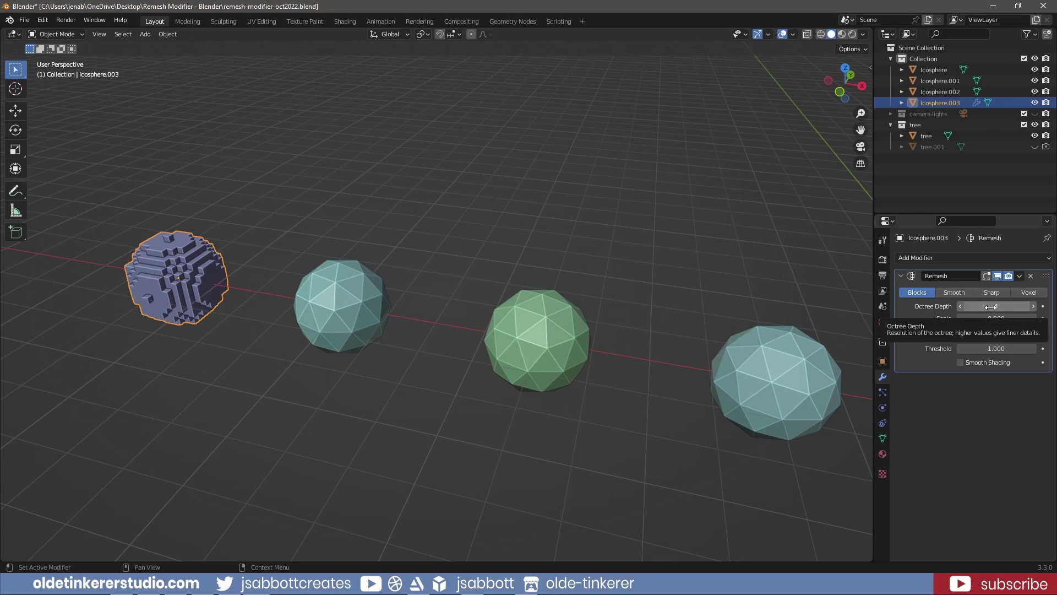
# Step: Try Octree Depths 3, 2 and 6, then settle the Blocks remesh at 4
pyautogui.click(961, 306)
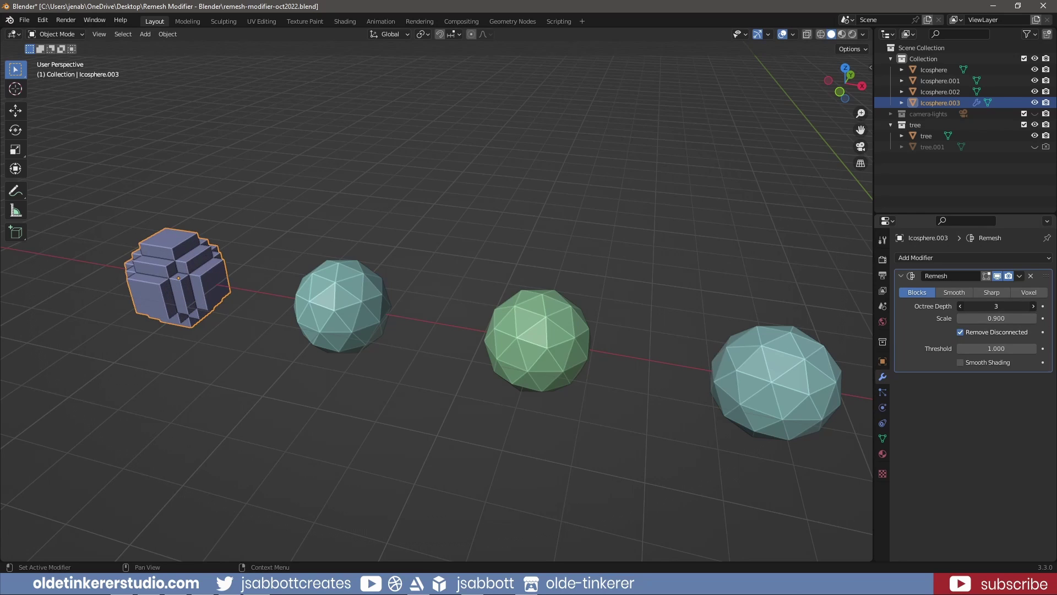
pyautogui.click(960, 306)
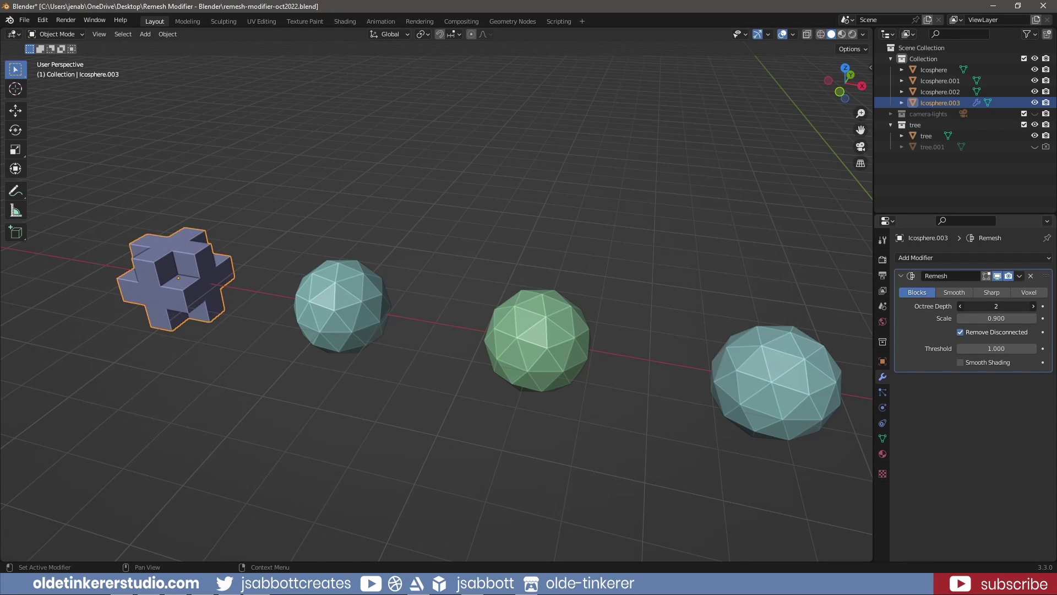
pyautogui.click(991, 306)
pyautogui.write('6')
pyautogui.press('Return')
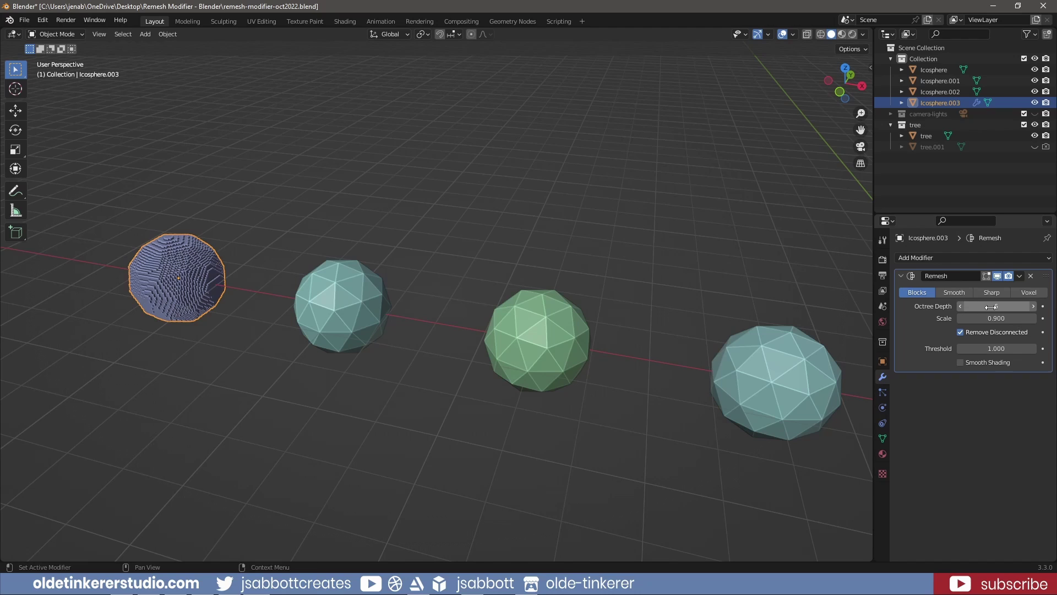
pyautogui.click(991, 307)
pyautogui.write('4')
pyautogui.press('Return')
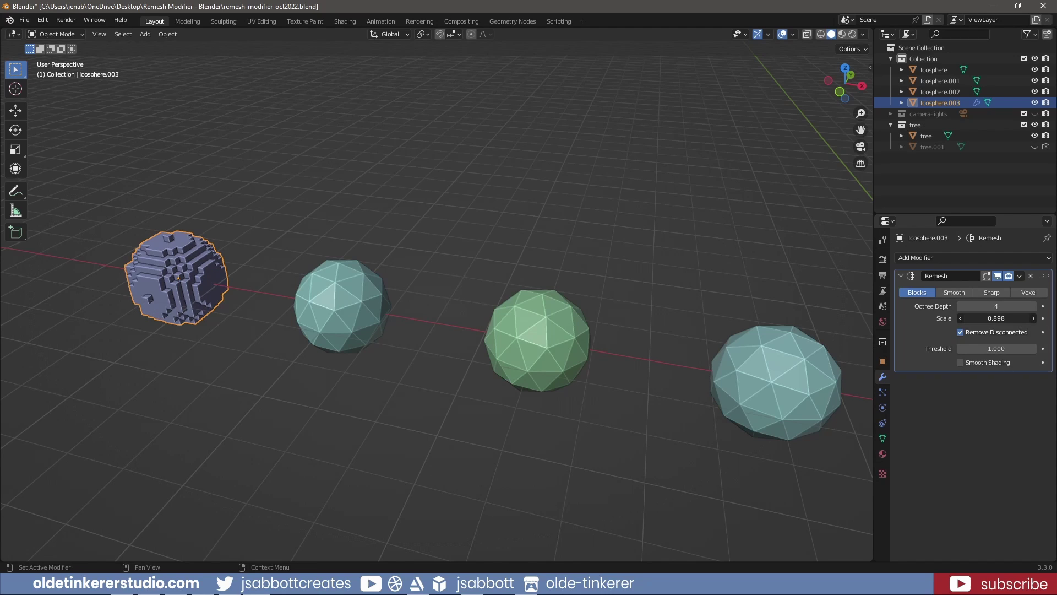
# Step: Reduce the remesh Scale to 0.877 and leave the blocks flat-shaded
pyautogui.moveTo(996, 319); pyautogui.dragTo(984, 318)
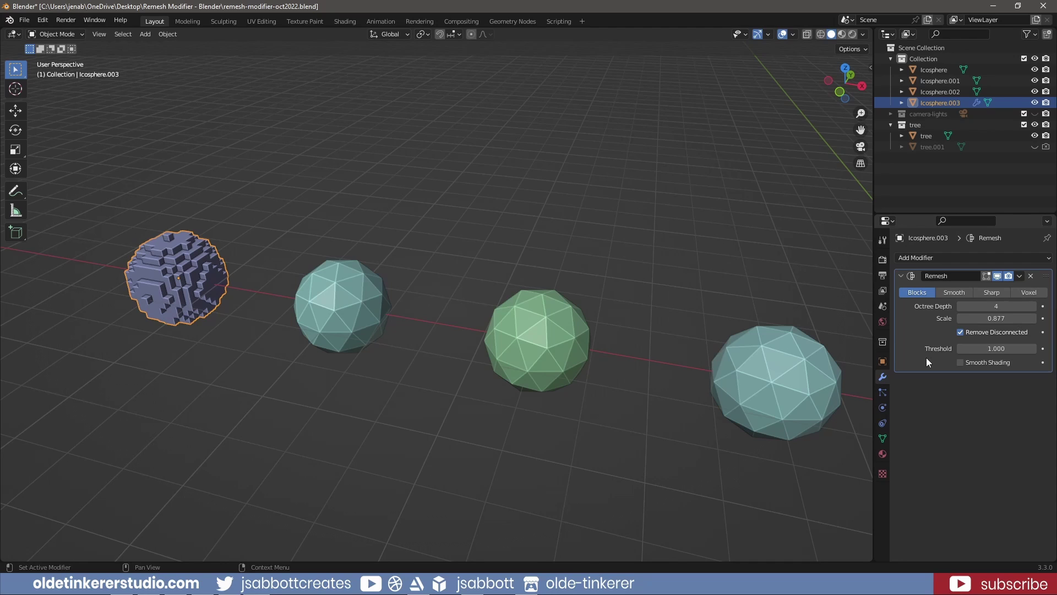
pyautogui.click(960, 362)
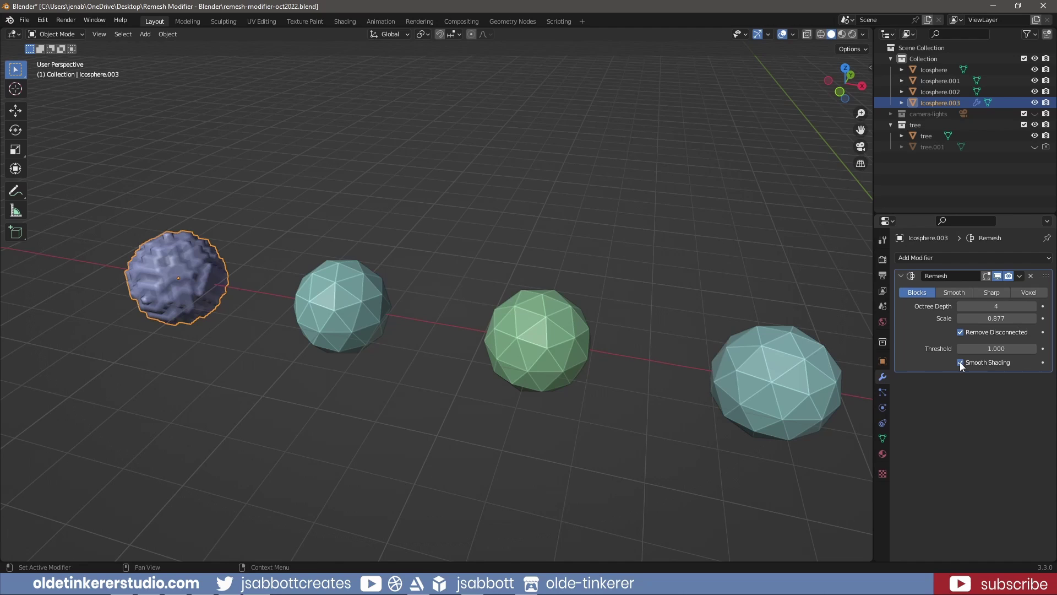
pyautogui.click(961, 362)
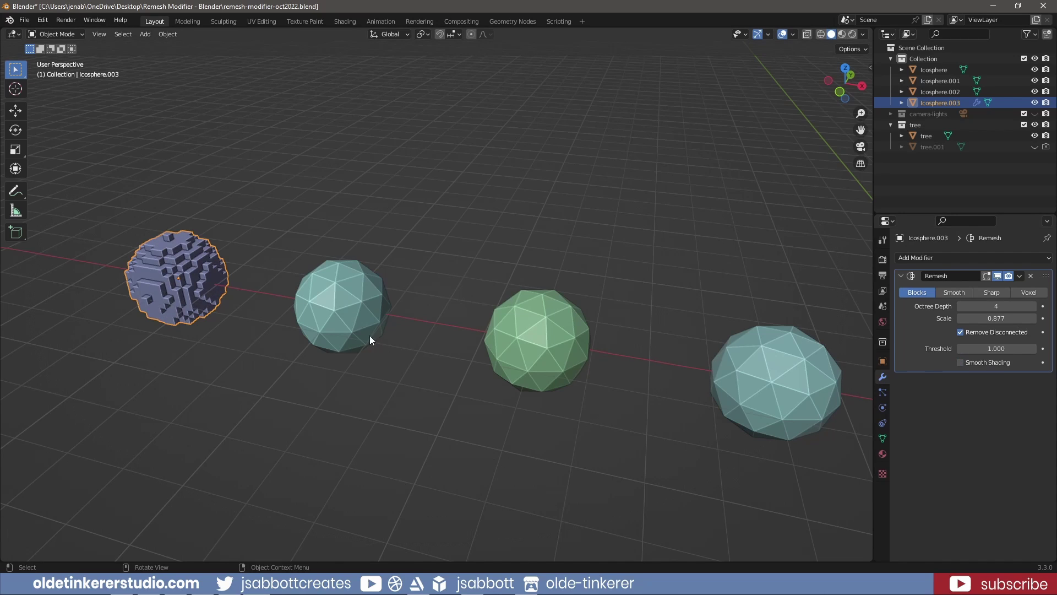
# Step: Give Icosphere.002 a Smooth Remesh with Octree Depth 5, Scale 0.905 and smooth shading
pyautogui.click(343, 324)
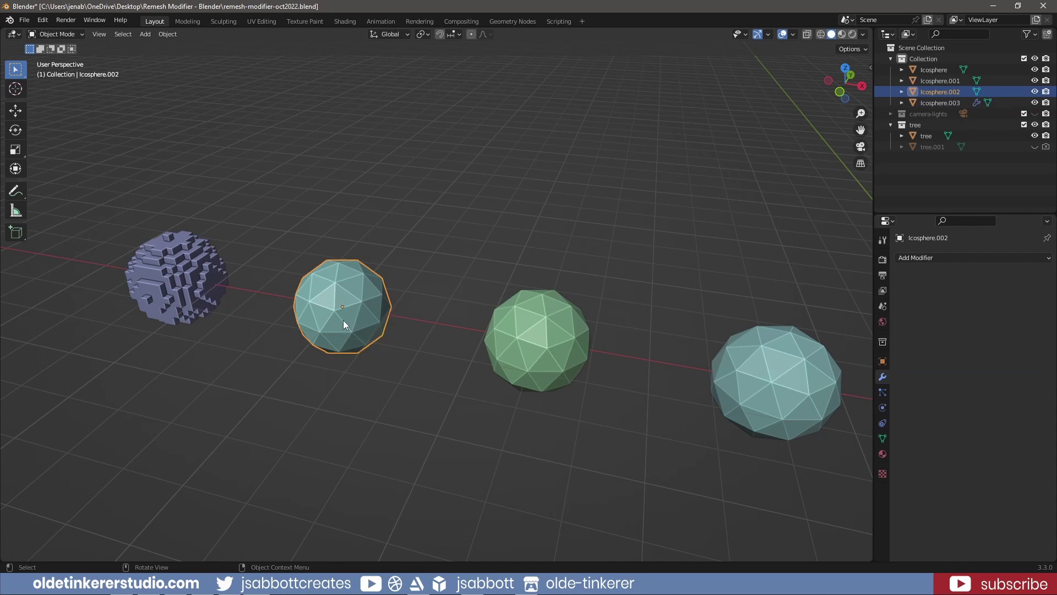
pyautogui.click(924, 257)
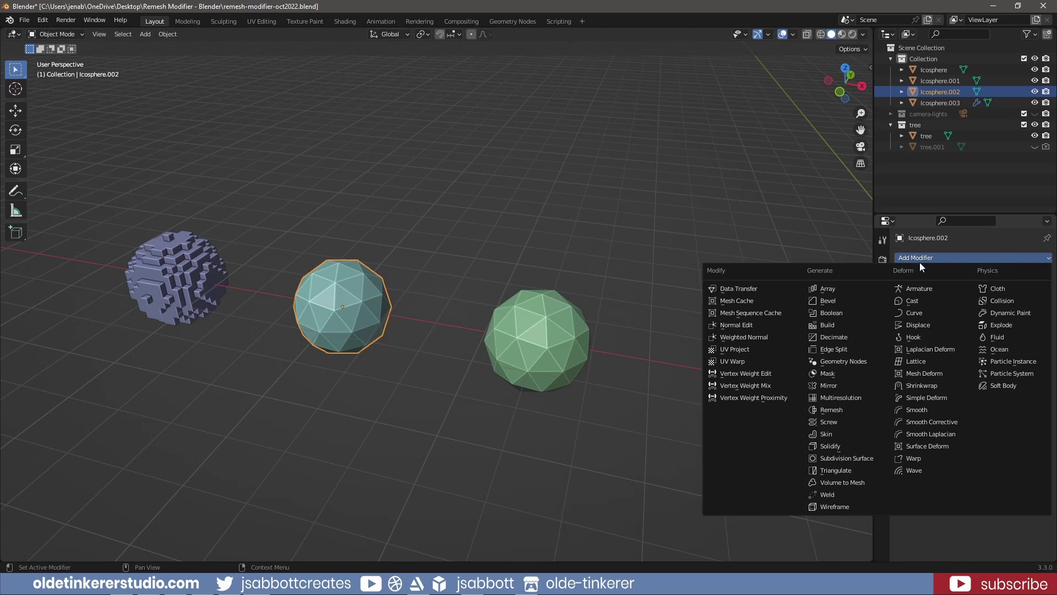
pyautogui.click(852, 408)
pyautogui.click(952, 293)
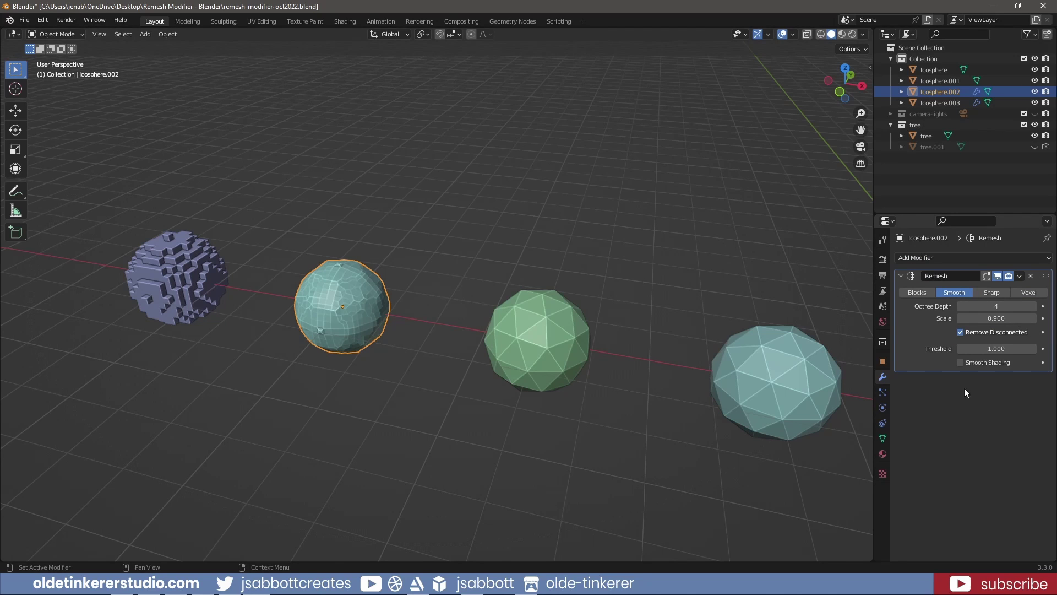
pyautogui.moveTo(996, 306)
pyautogui.mouseDown()
pyautogui.moveTo(983, 306)
pyautogui.moveTo(999, 319)
pyautogui.mouseUp()
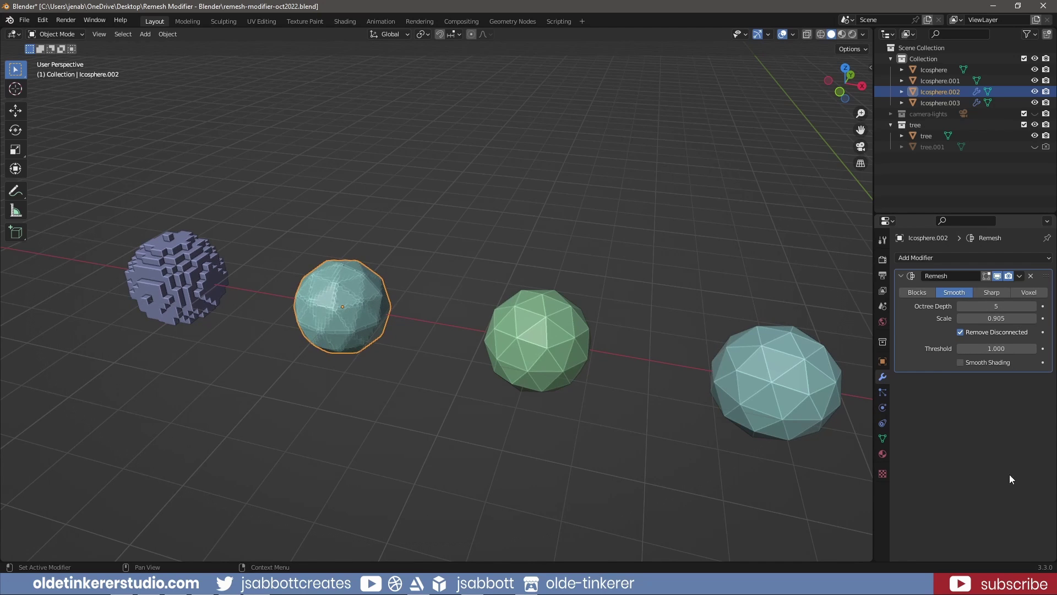
pyautogui.click(960, 363)
pyautogui.click(537, 339)
# Step: Add a Sharp Remesh: Octree Depth 5, Scale 0.776, Sharpness 0.633, smooth shading on
pyautogui.click(946, 256)
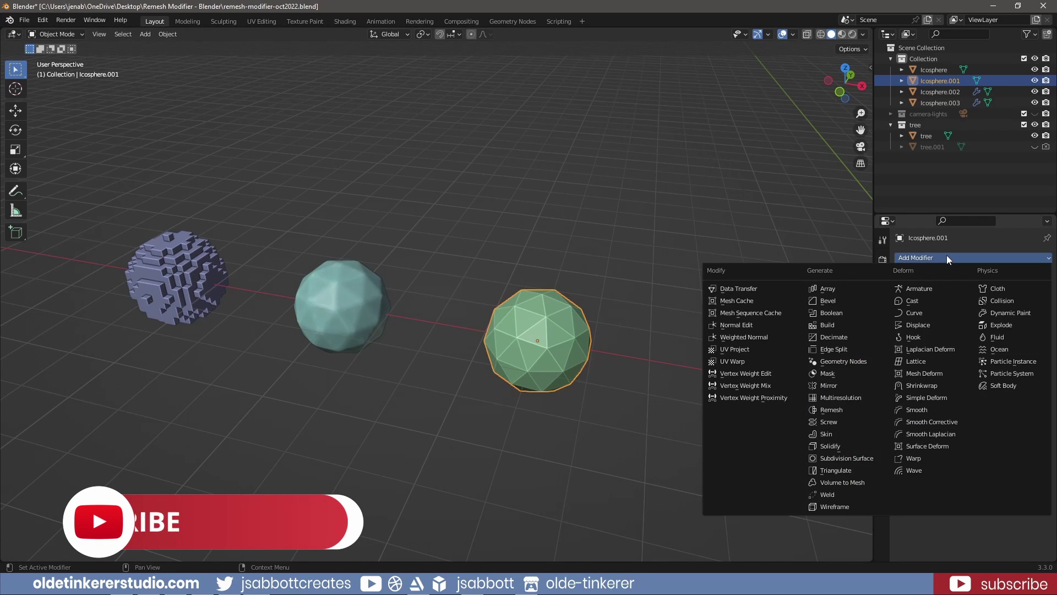
pyautogui.click(851, 407)
pyautogui.click(990, 295)
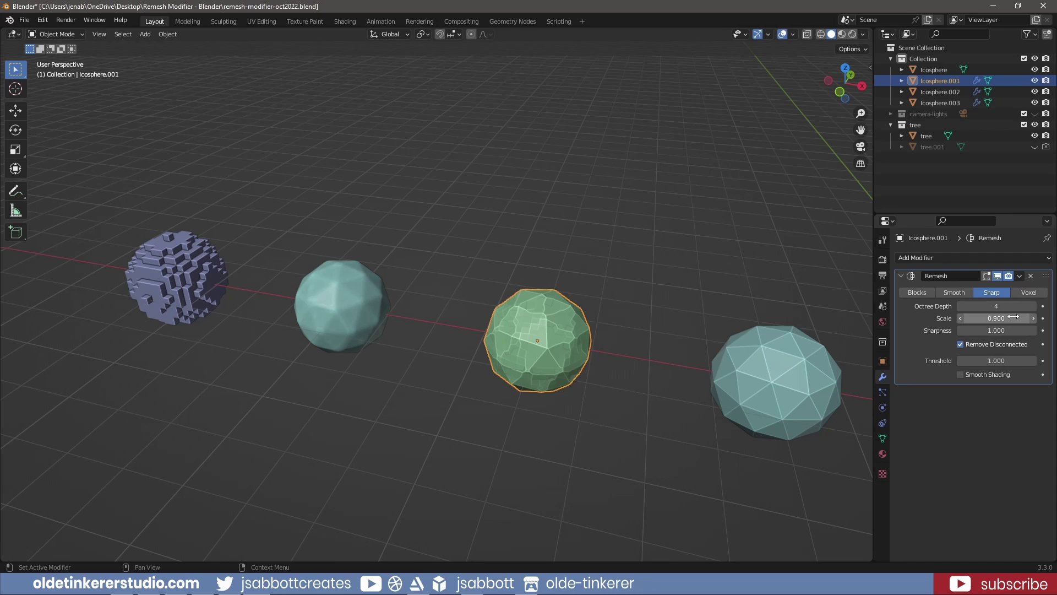
pyautogui.moveTo(996, 306); pyautogui.dragTo(972, 317)
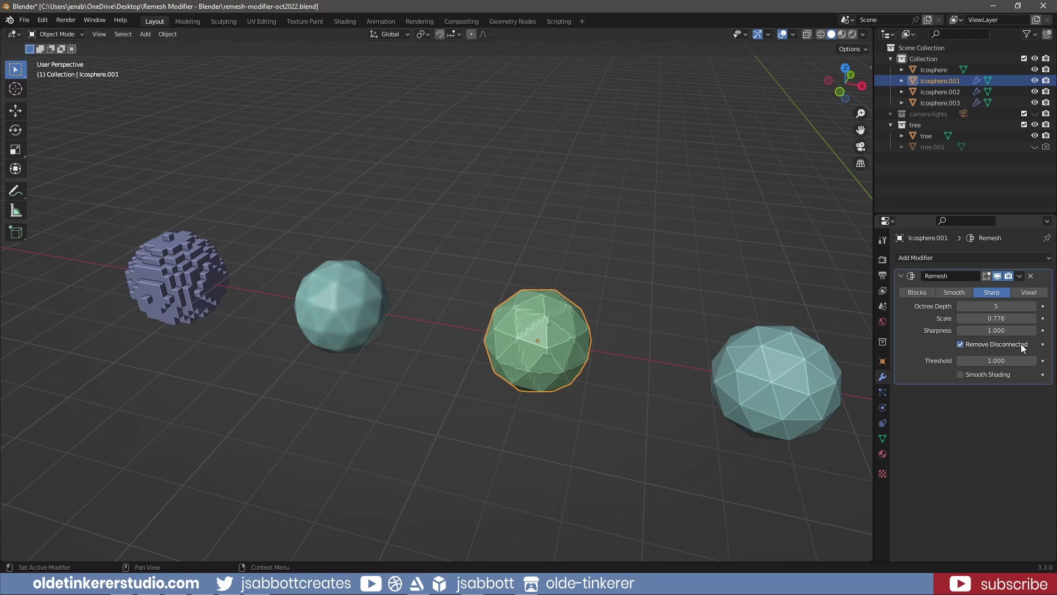
pyautogui.click(960, 344)
pyautogui.click(960, 375)
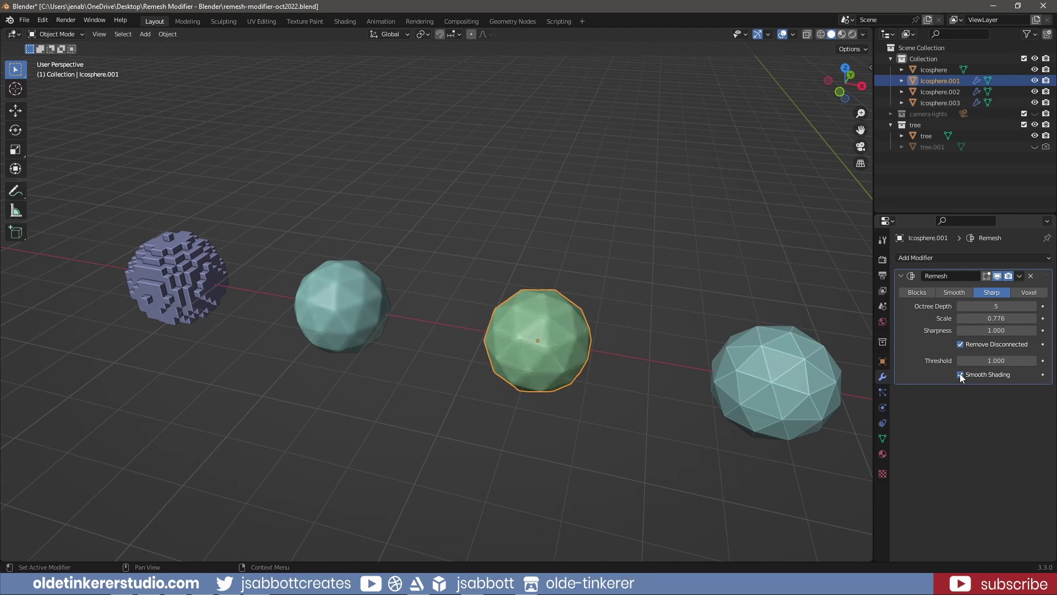
pyautogui.click(991, 331)
pyautogui.moveTo(991, 331); pyautogui.dragTo(944, 329)
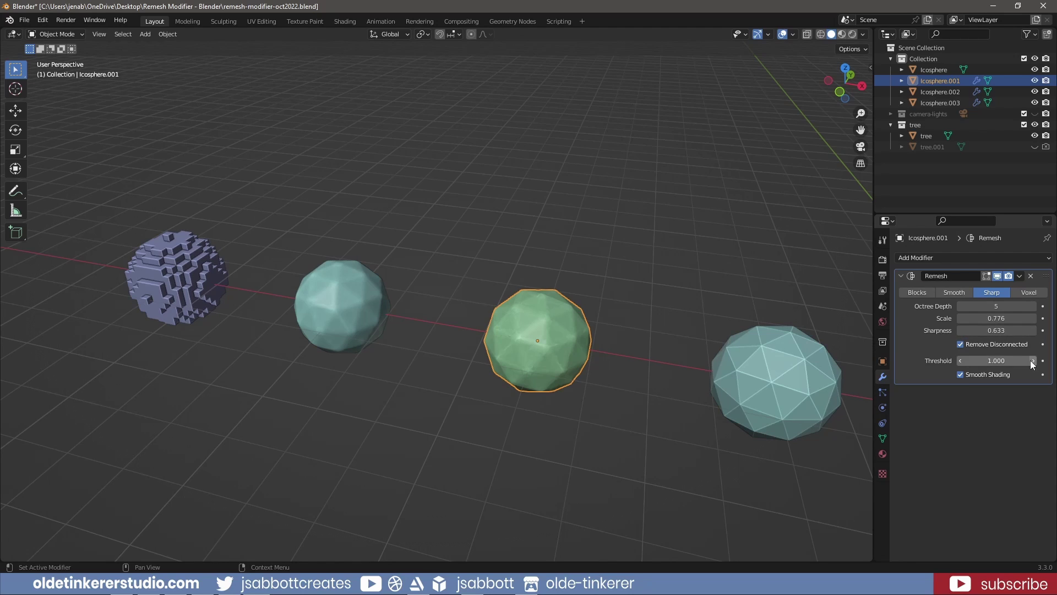
# Step: Add a Voxel Remesh to Icosphere with a Voxel Size of 0.25
pyautogui.click(795, 390)
pyautogui.click(936, 258)
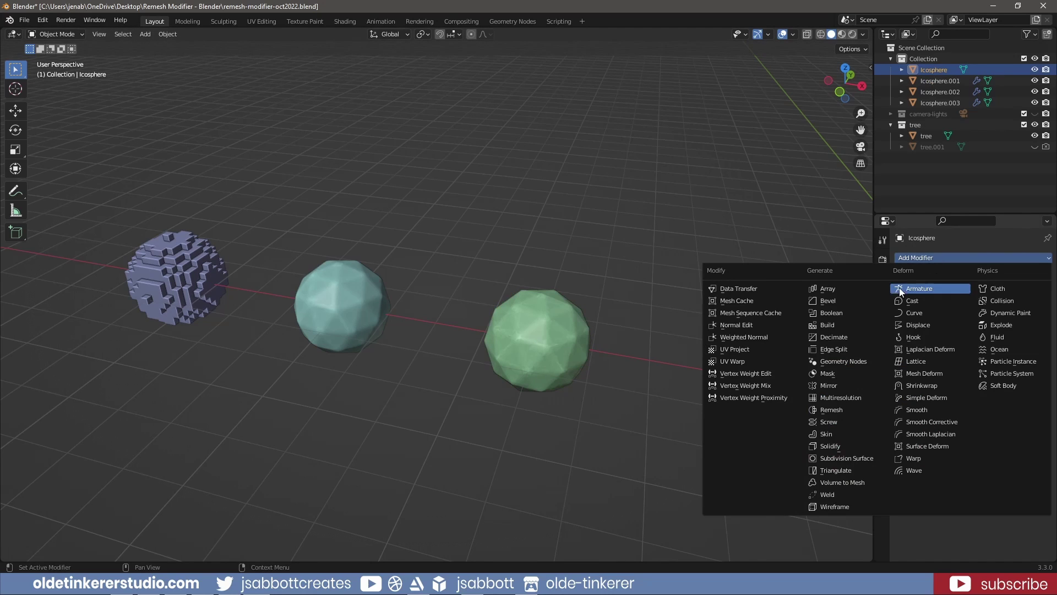
pyautogui.click(847, 408)
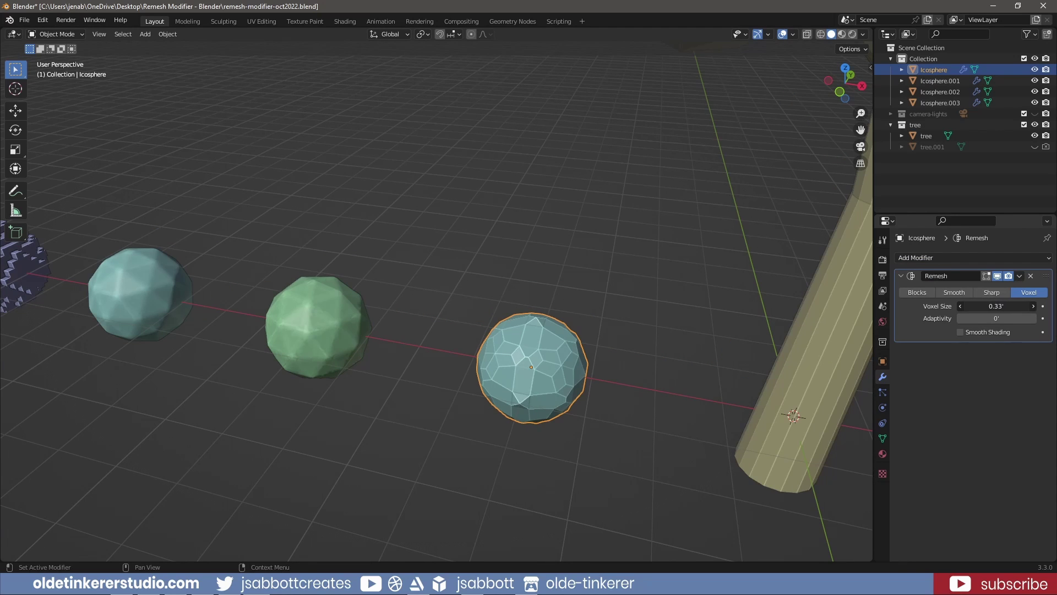
pyautogui.moveTo(1006, 306); pyautogui.dragTo(1006, 304)
pyautogui.click(983, 307)
pyautogui.write('.25')
pyautogui.press('Return')
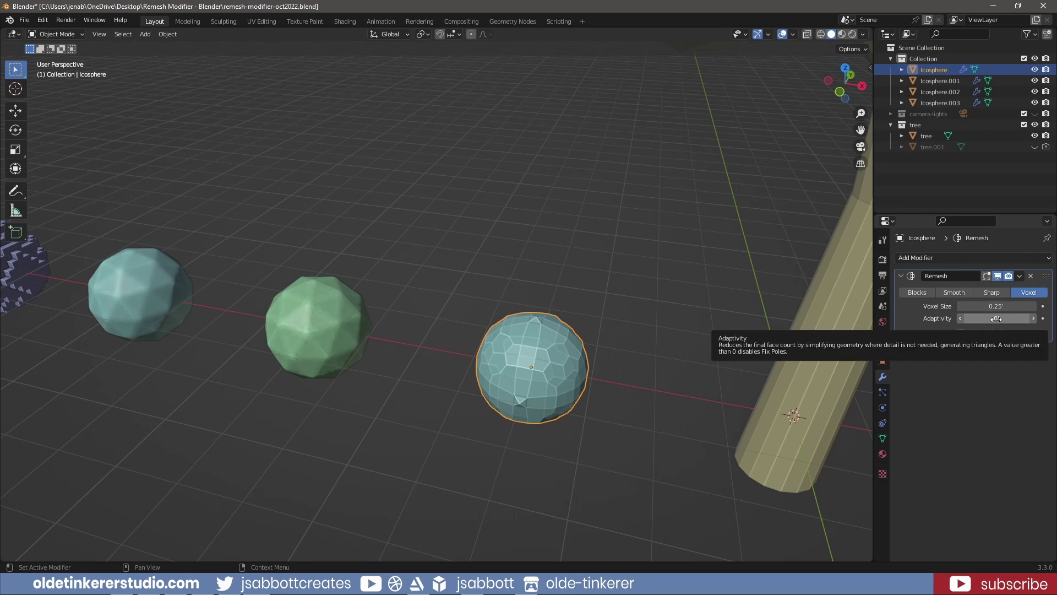
# Step: Set Adaptivity to 0.06, checking topology in wireframe, and enable smooth shading
pyautogui.moveTo(996, 318); pyautogui.dragTo(999, 318)
pyautogui.click(820, 34)
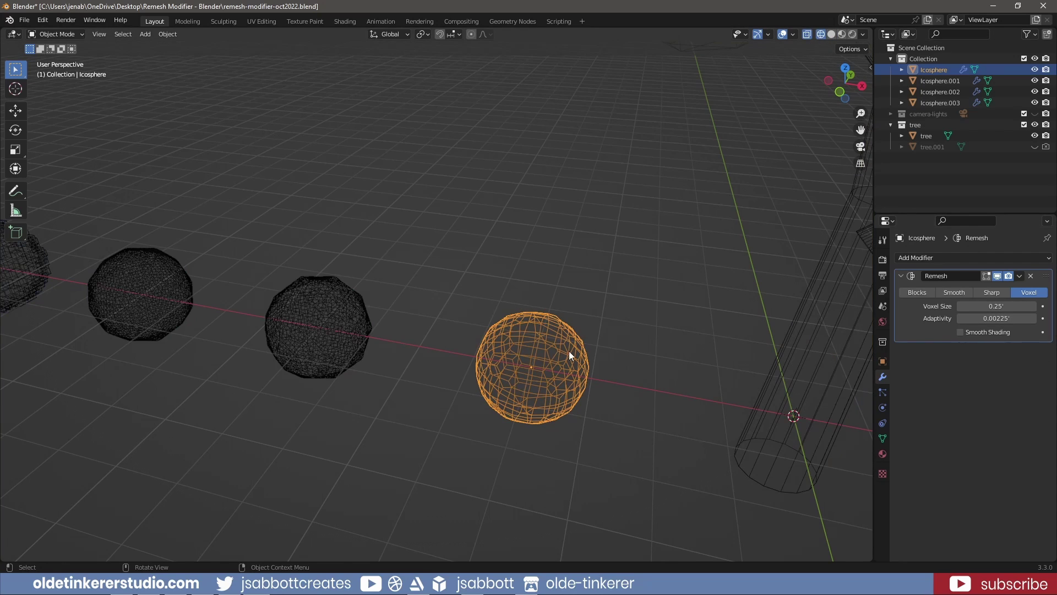
pyautogui.click(992, 319)
pyautogui.write('0')
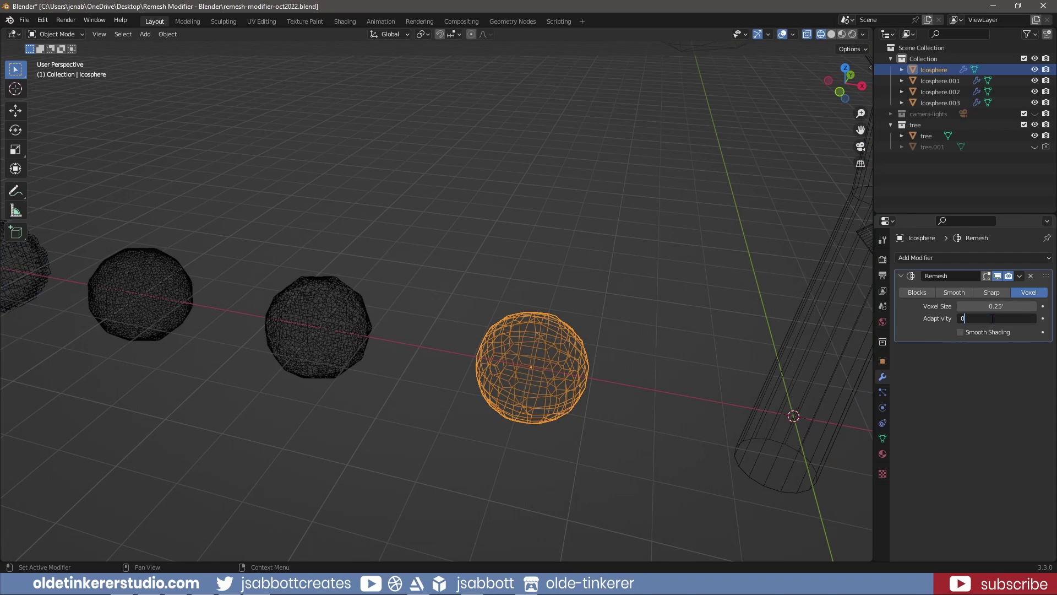
pyautogui.press('Return')
pyautogui.moveTo(991, 319); pyautogui.dragTo(1005, 318)
pyautogui.click(831, 34)
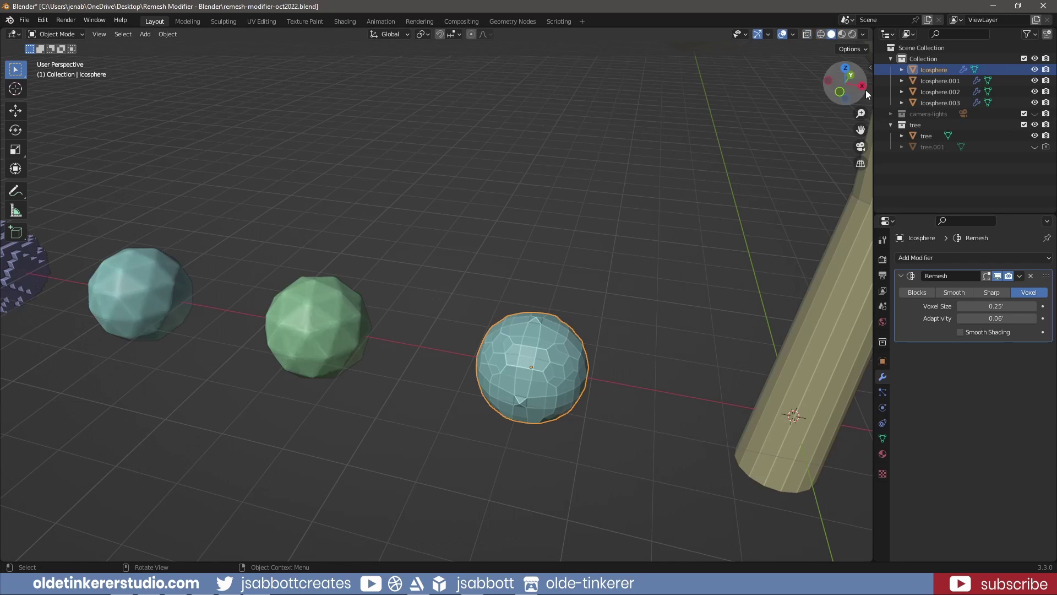
pyautogui.click(960, 332)
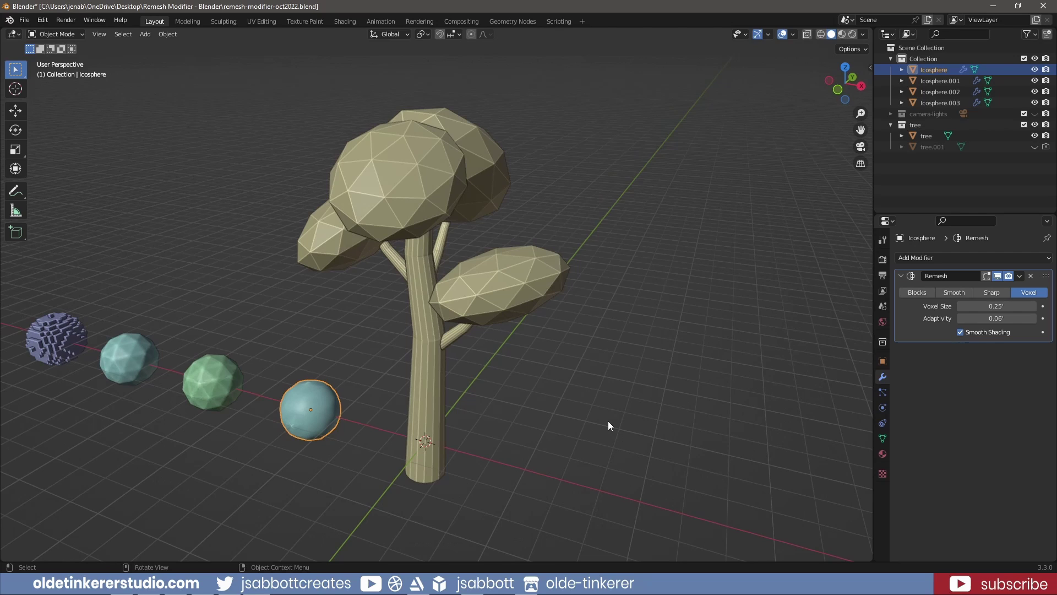
# Step: Add a Blocks-mode Remesh to the tree and raise Octree Depth from 4 to 7
pyautogui.click(424, 372)
pyautogui.click(927, 258)
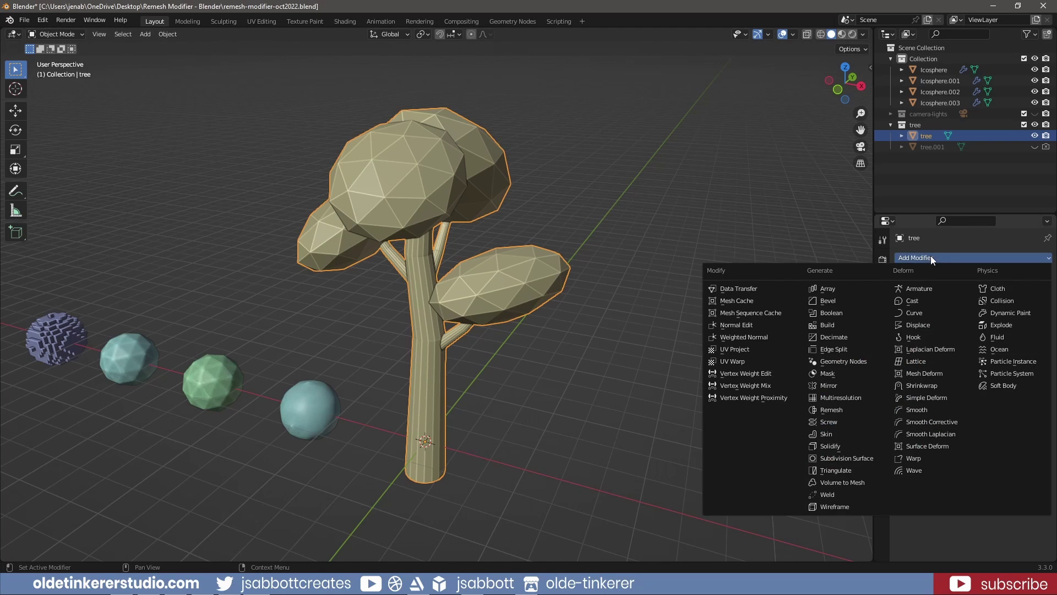
pyautogui.click(852, 409)
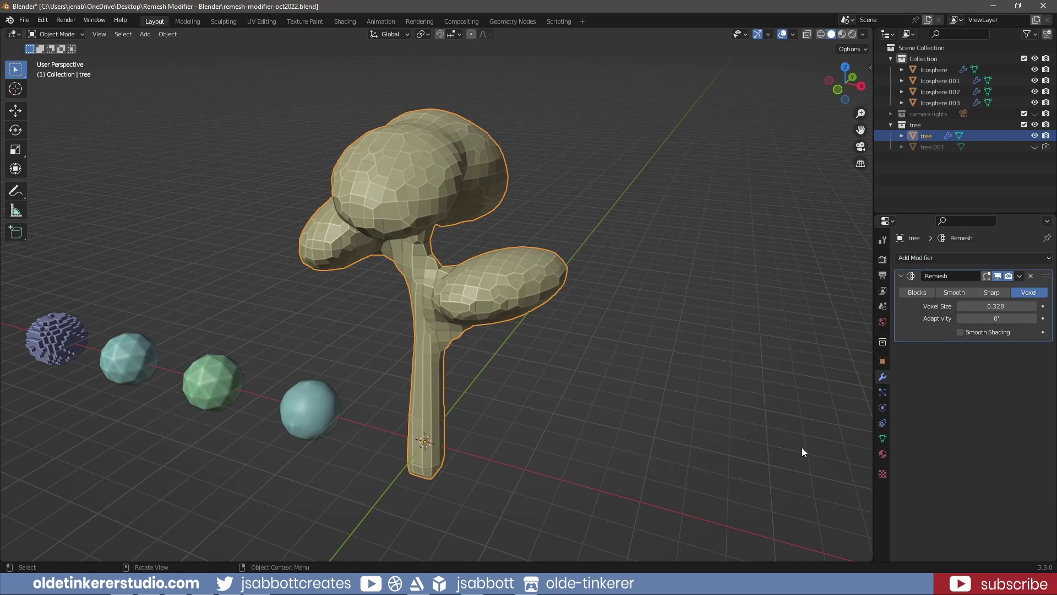
pyautogui.click(920, 292)
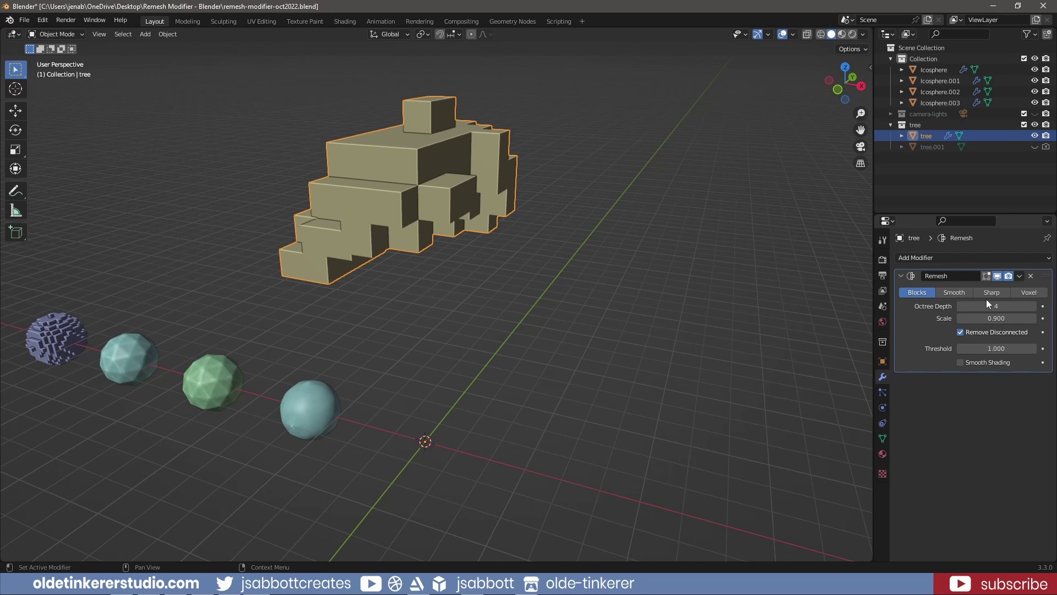
pyautogui.click(1033, 307)
pyautogui.click(1033, 306)
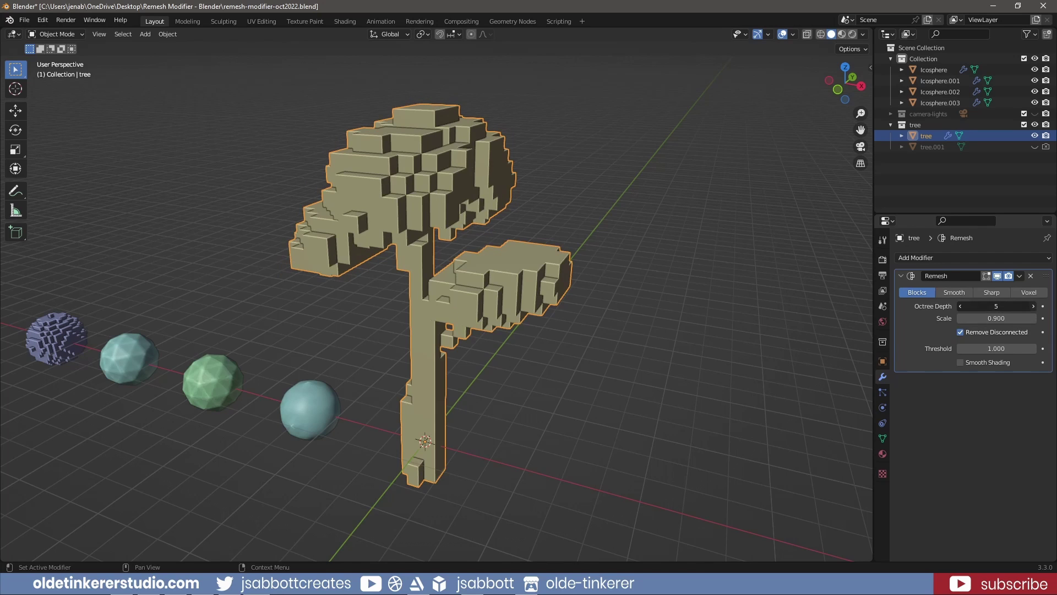
pyautogui.click(1033, 307)
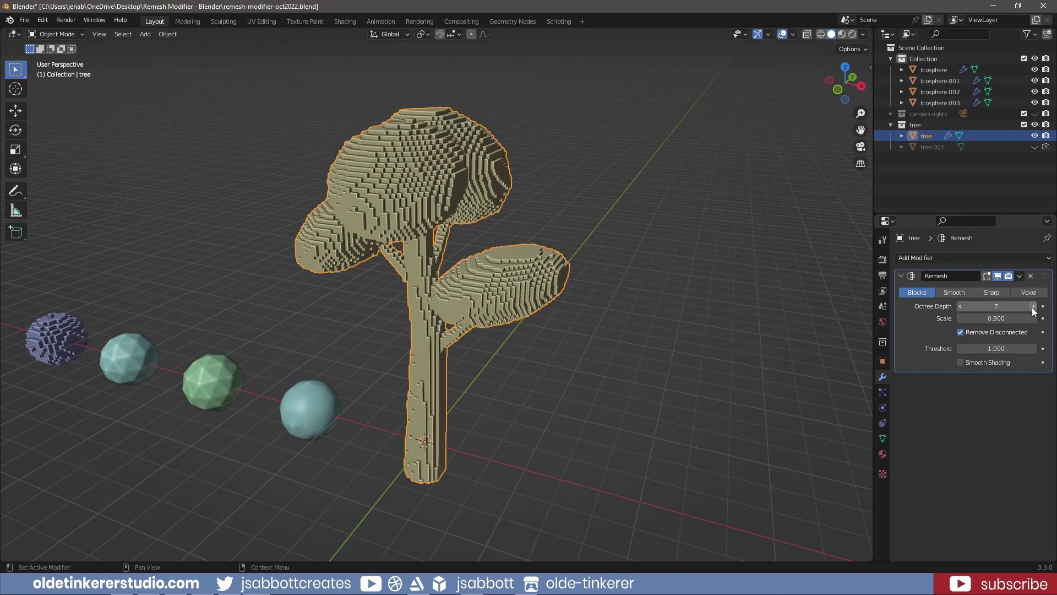